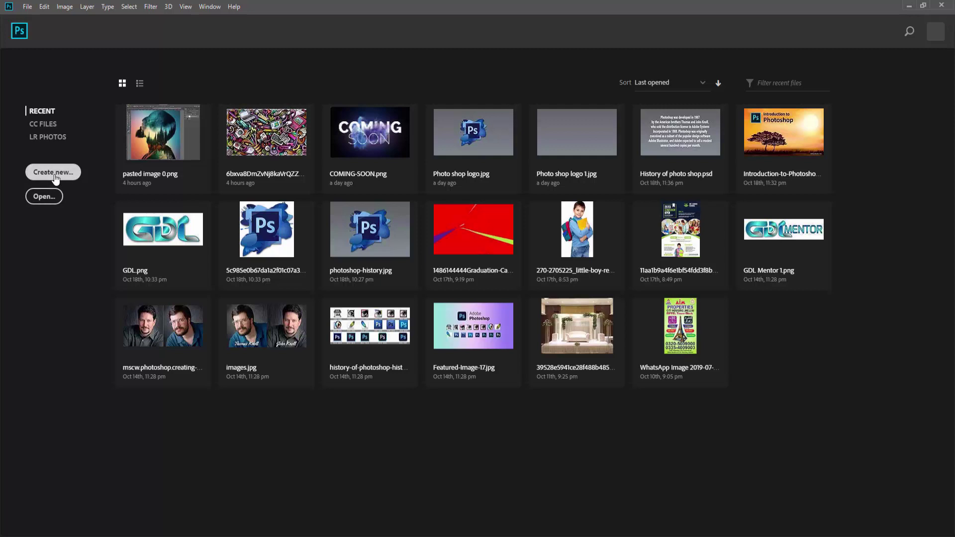
# - Open the New Document dialog from the Home screen's Create new button
pyautogui.click(55, 178)
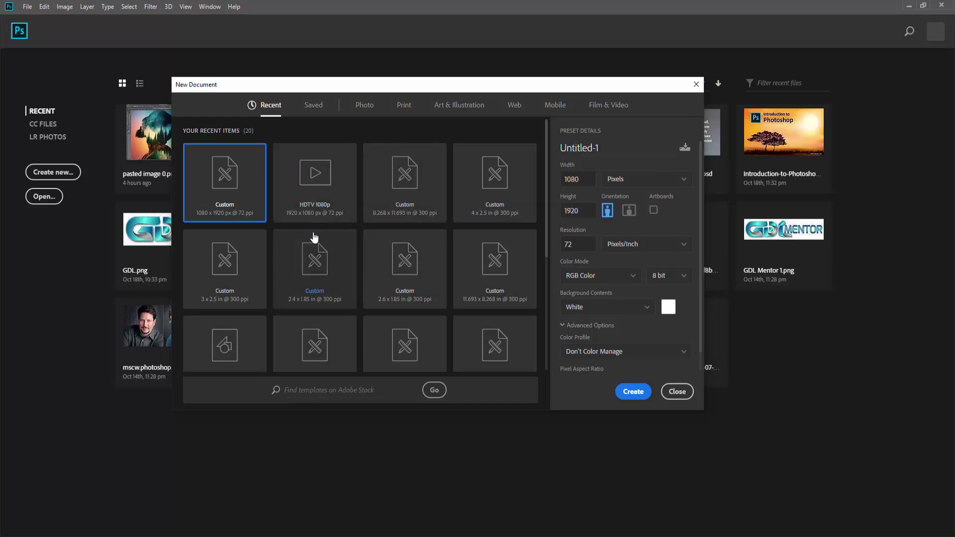
# - Browse the Print and Recent presets, then switch to the empty Saved presets list
pyautogui.click(400, 111)
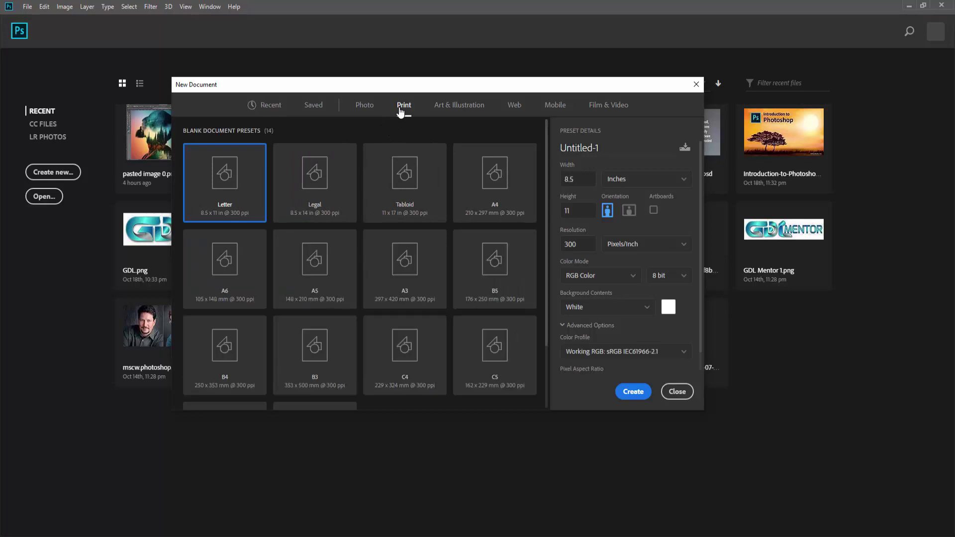
pyautogui.click(269, 105)
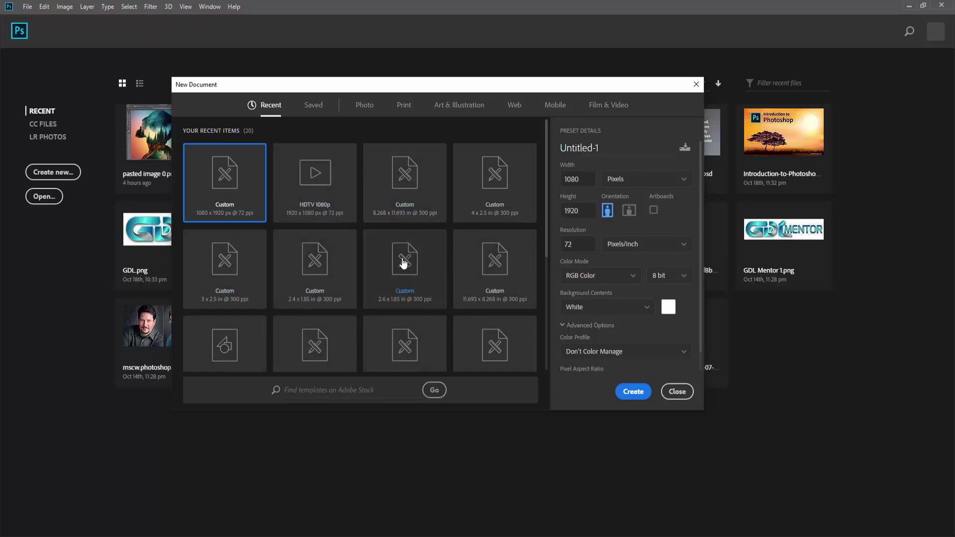
pyautogui.scroll(-4, 402, 258)
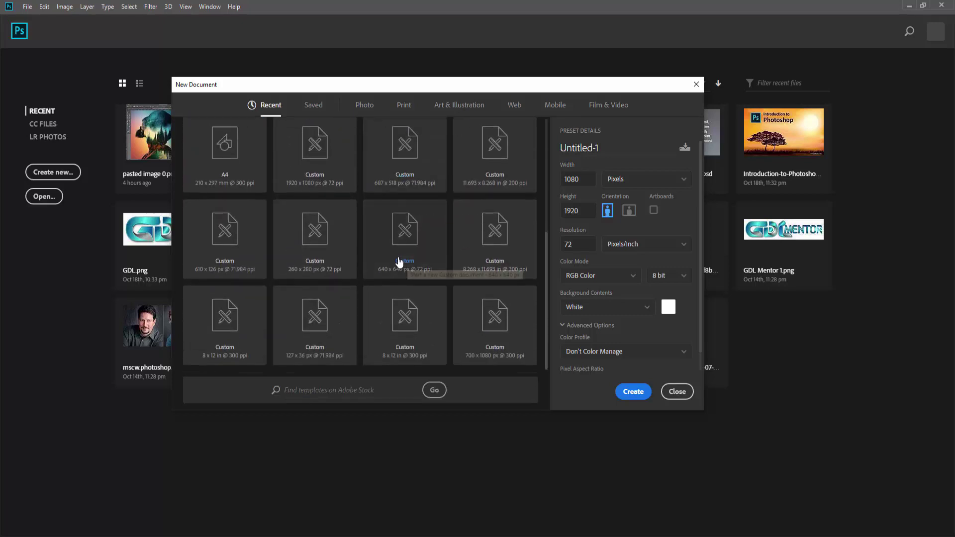
pyautogui.scroll(4, 403, 263)
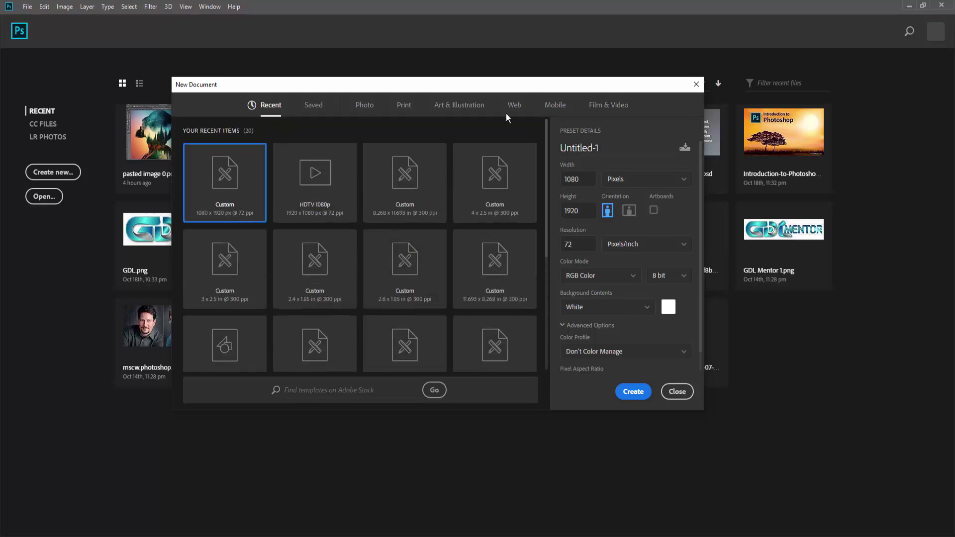
pyautogui.click(313, 105)
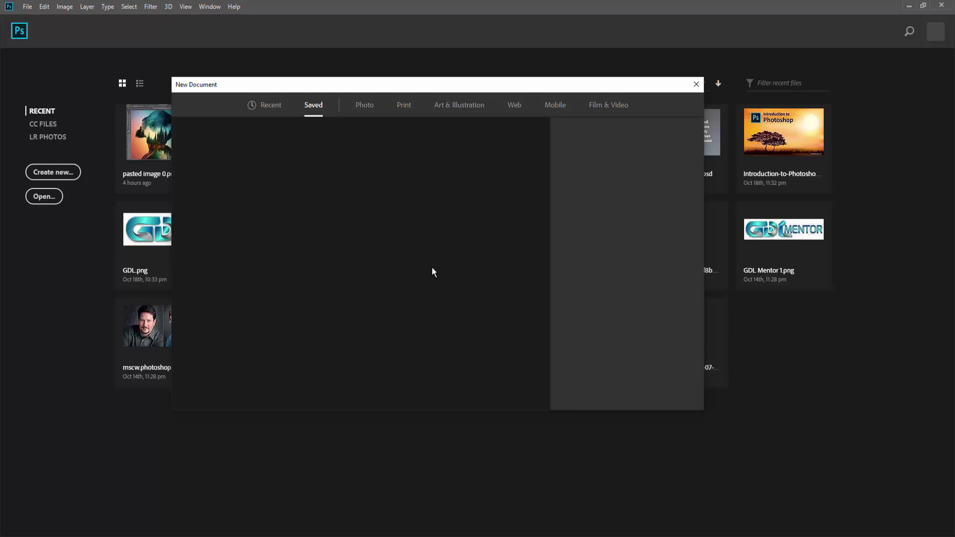
# - Browse the Photo and Print presets, ending on Art & Illustration with 1000 pixel grid
pyautogui.click(363, 107)
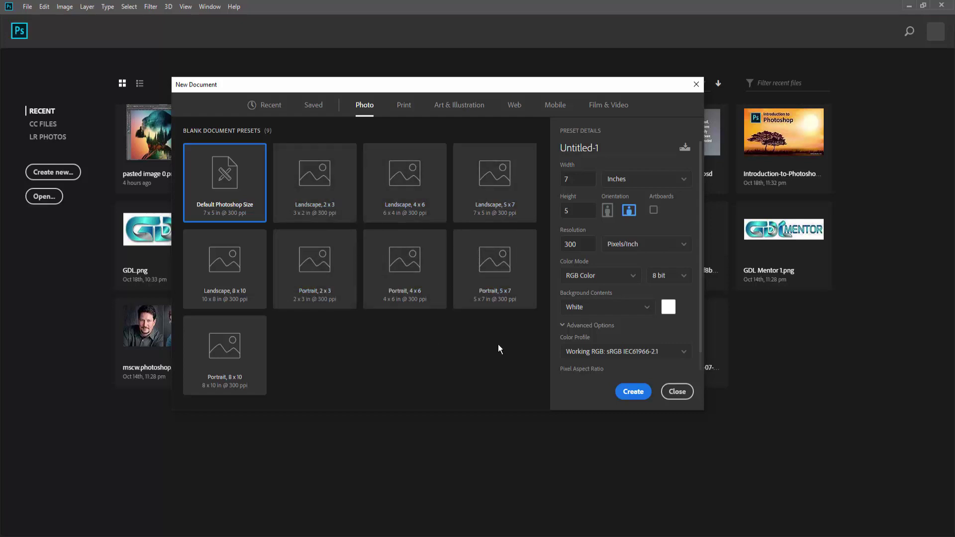
pyautogui.click(403, 109)
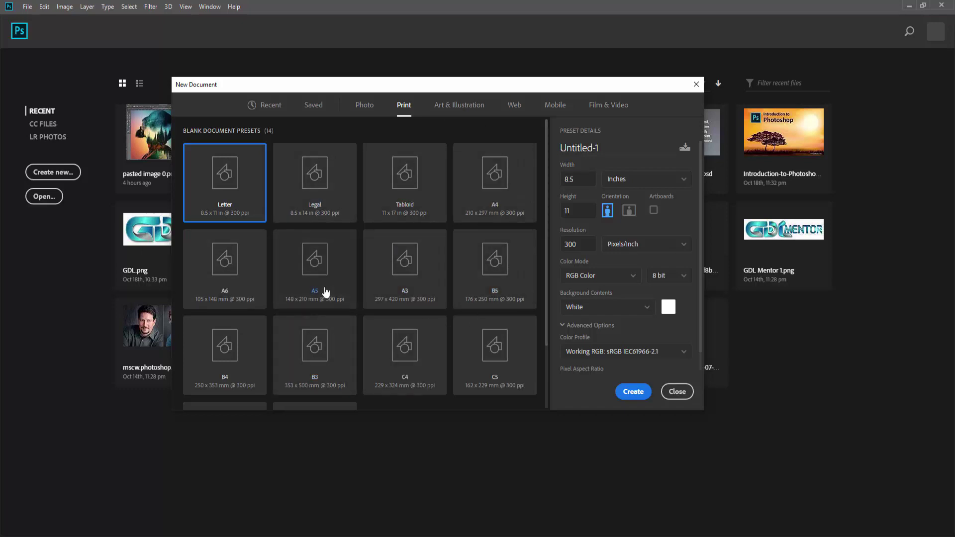
pyautogui.click(466, 106)
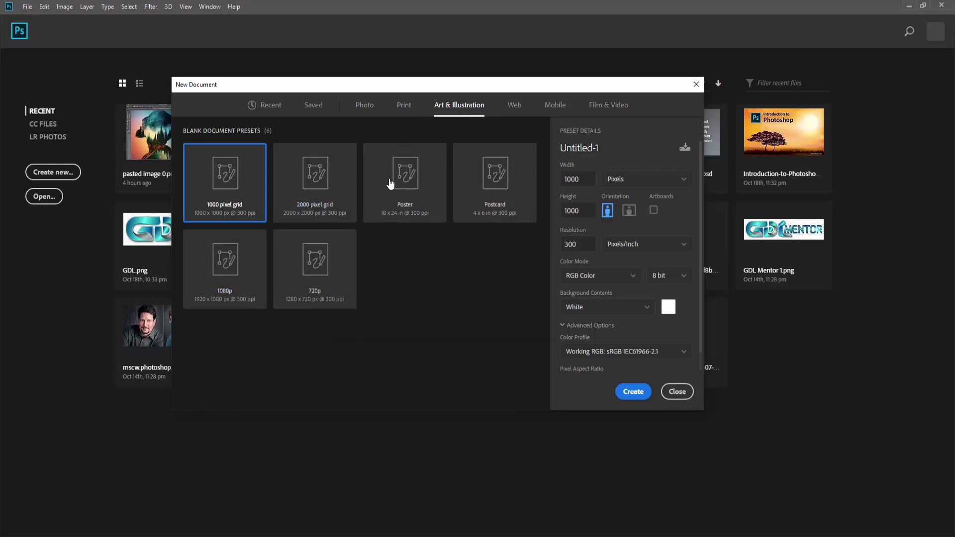
pyautogui.click(514, 105)
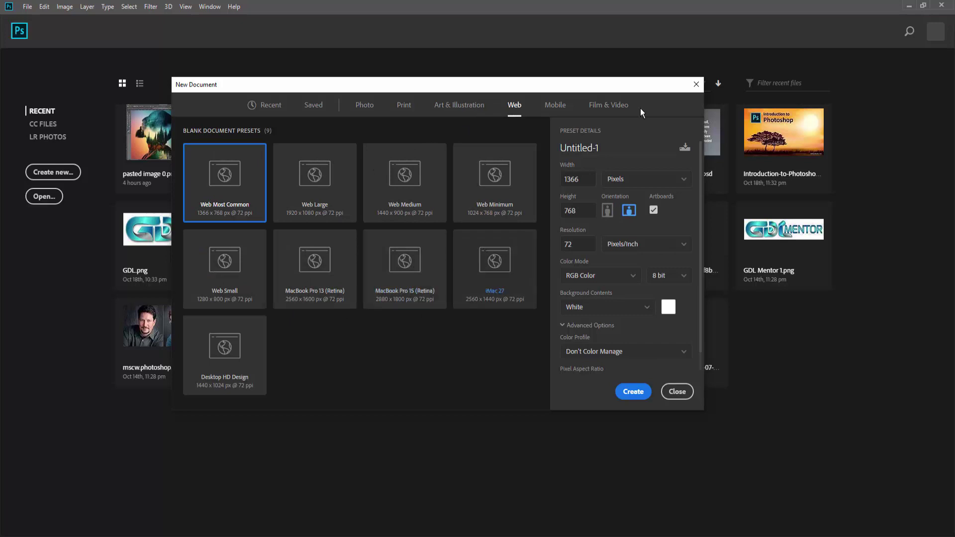
pyautogui.click(554, 106)
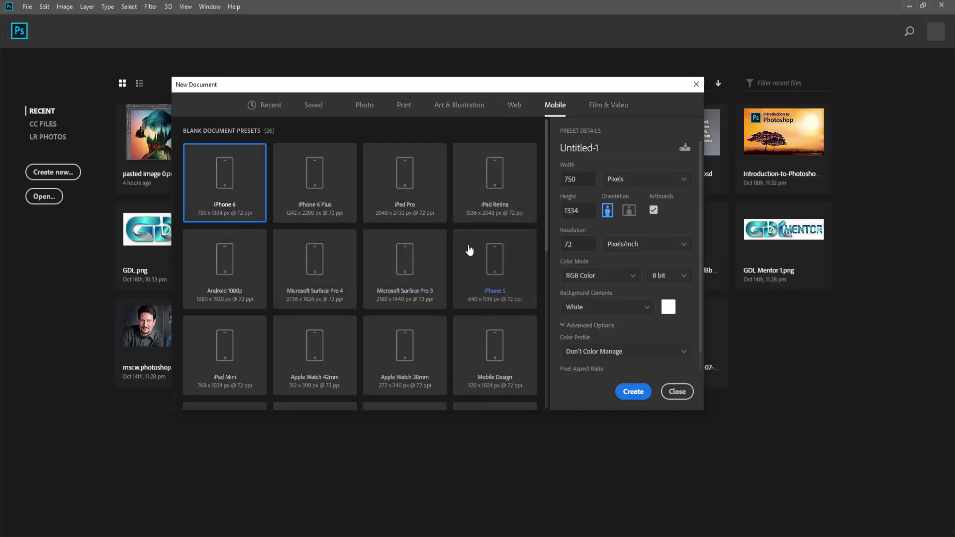
pyautogui.scroll(-3, 460, 244)
pyautogui.scroll(2, 459, 241)
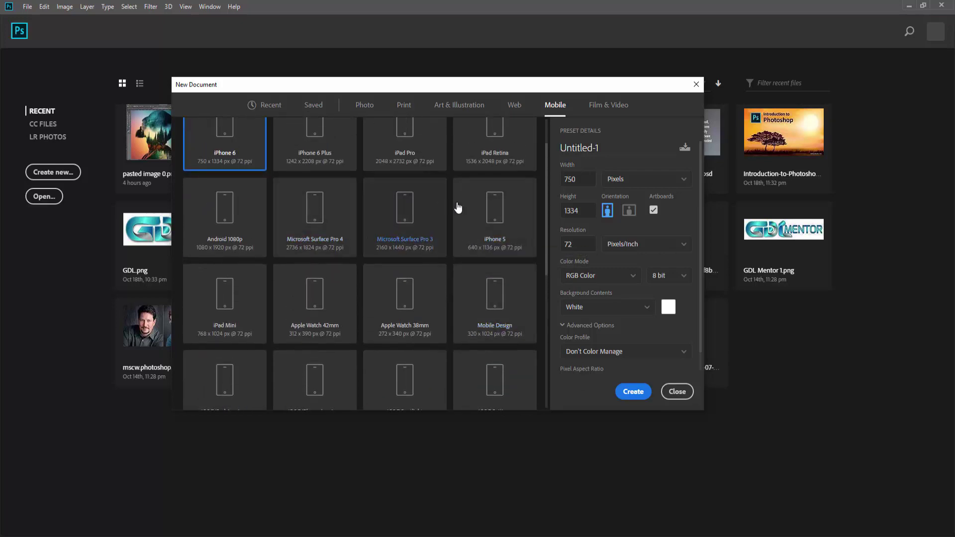
pyautogui.scroll(-2, 458, 209)
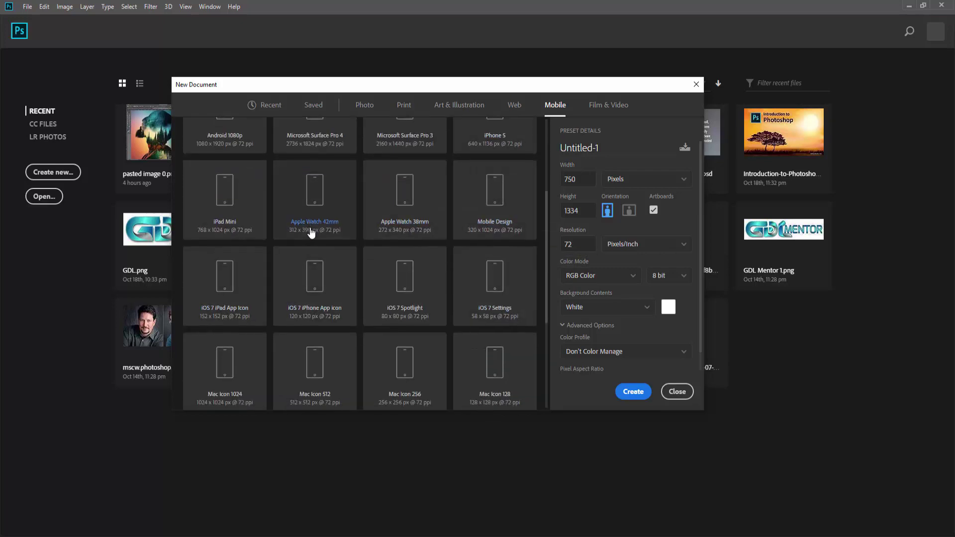
pyautogui.scroll(-3, 309, 239)
pyautogui.scroll(-1, 405, 265)
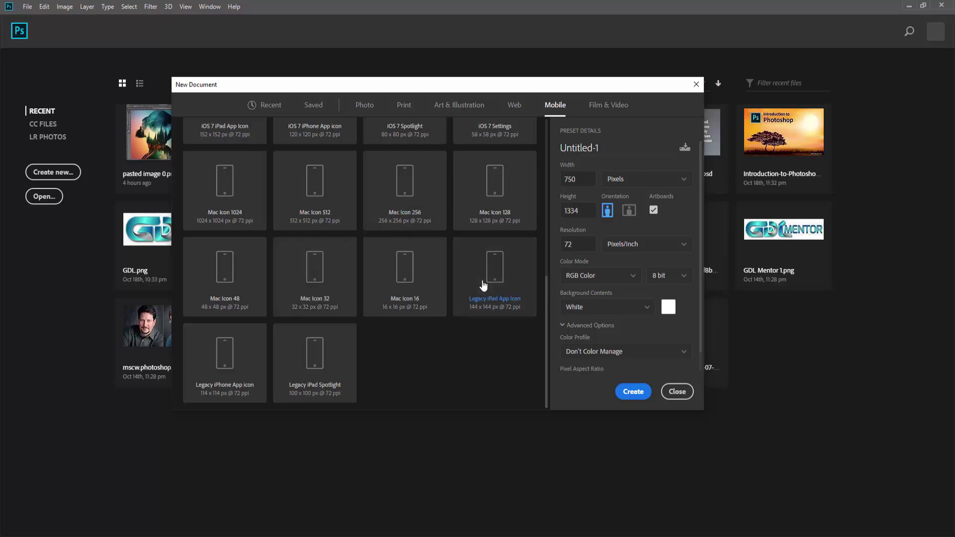
pyautogui.scroll(4, 366, 284)
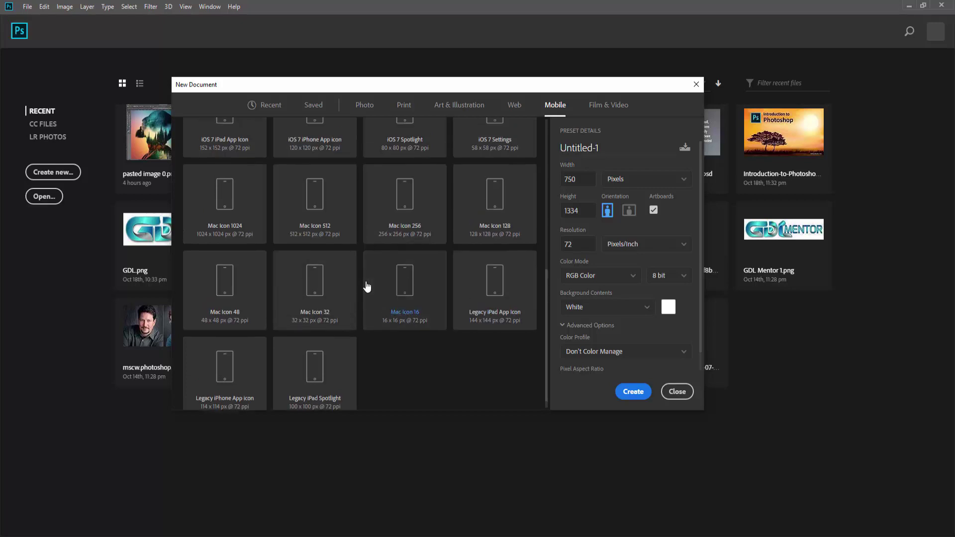
# - Scroll through the Film & Video presets, with HDTV 1080p loaded at 1920×1080, 72 ppi
pyautogui.click(616, 105)
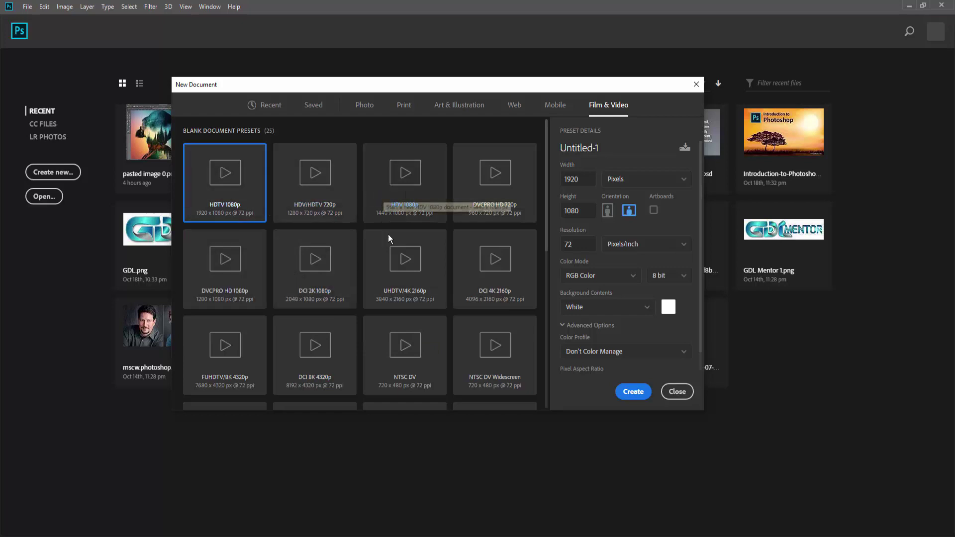
pyautogui.scroll(-1, 341, 271)
pyautogui.scroll(-3, 341, 271)
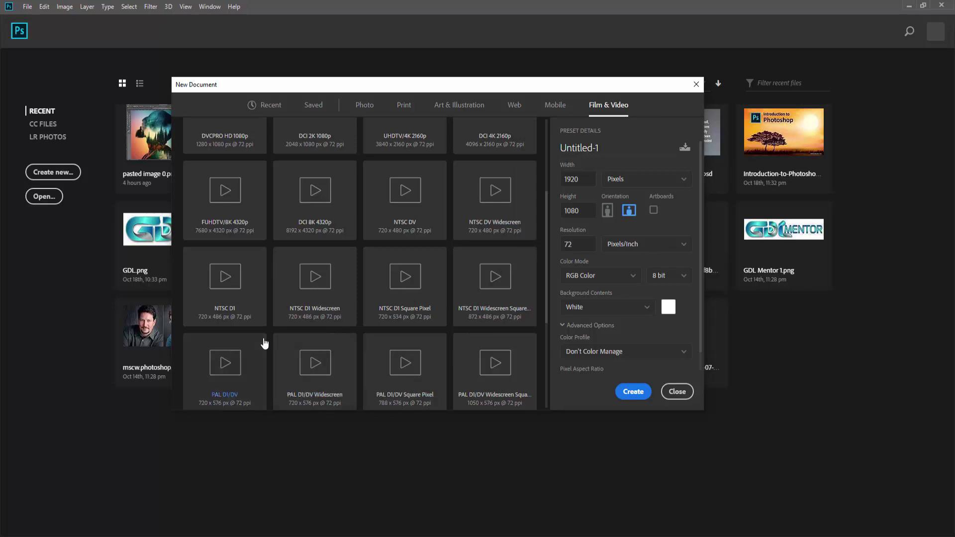
pyautogui.scroll(-3, 264, 341)
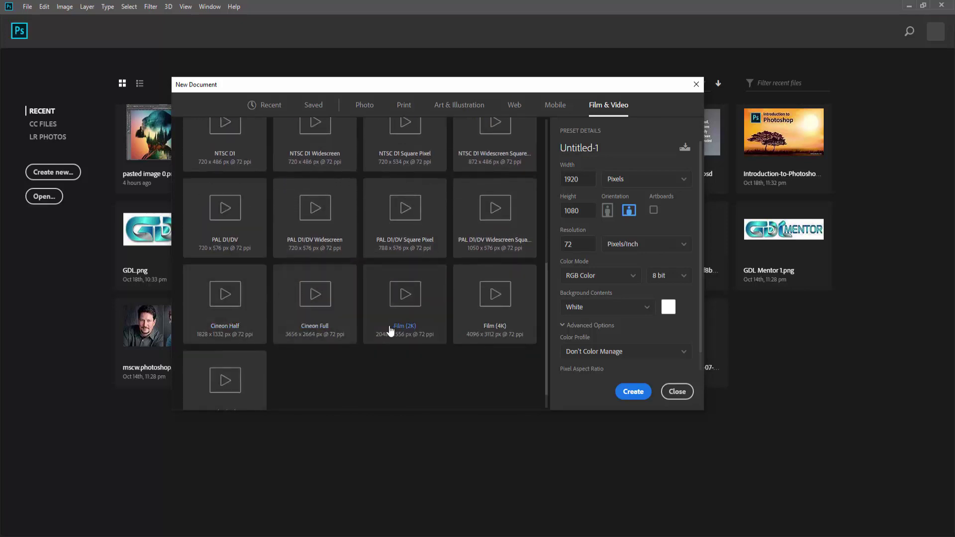
pyautogui.scroll(3, 311, 309)
pyautogui.scroll(3, 313, 312)
pyautogui.scroll(1, 313, 312)
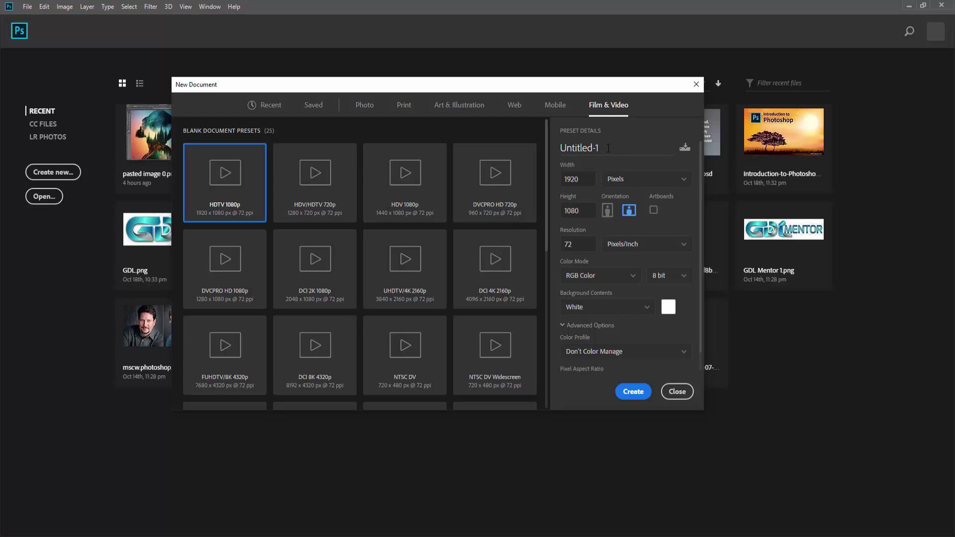
# - Select the Untitled-1 name in Preset Details for replacement
pyautogui.moveTo(566, 155); pyautogui.dragTo(560, 151)
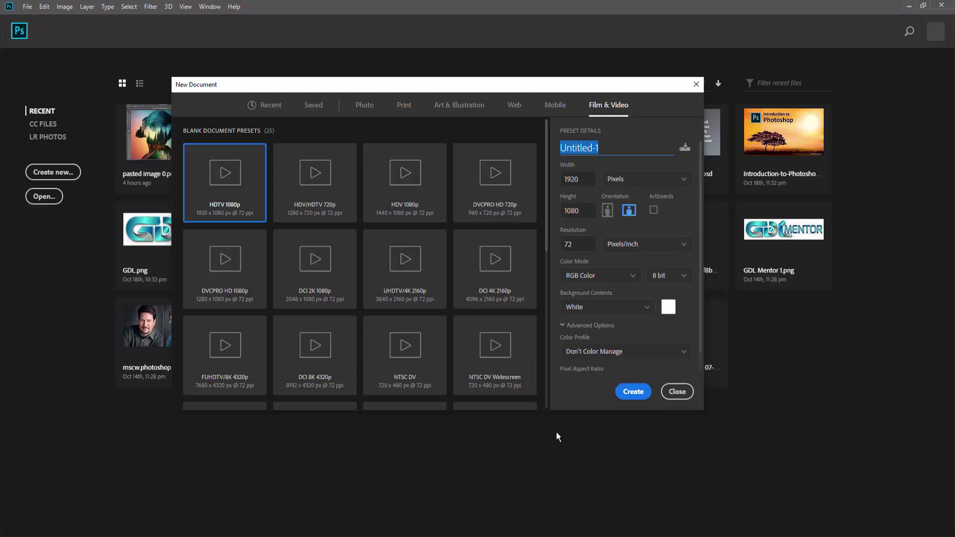
# - Replace the Untitled-1 preset name with 'GDL MEntor'
pyautogui.write('GDL')
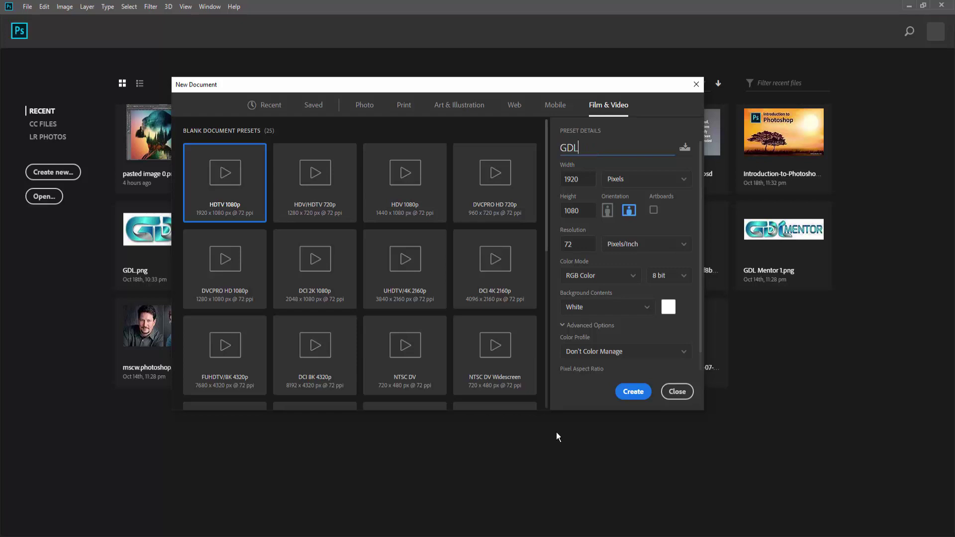
pyautogui.write(' MEnt')
pyautogui.write('or')
pyautogui.tripleClick(608, 152)
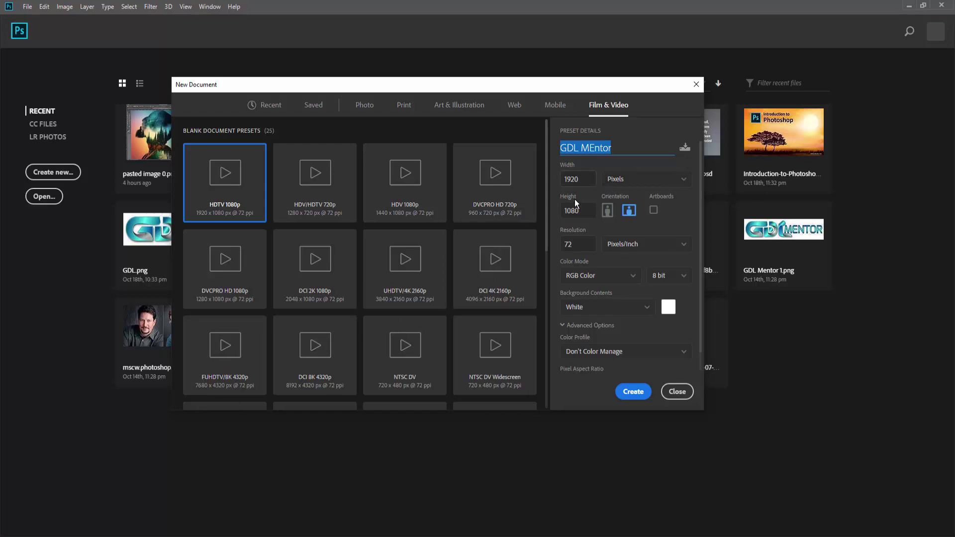
# - Change the width units from Pixels to Inches and start editing the width
pyautogui.click(630, 179)
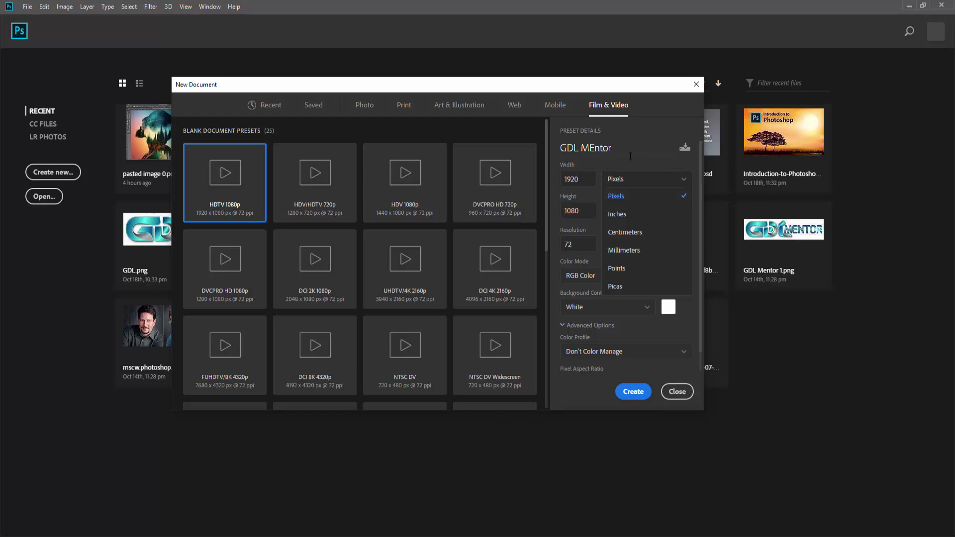
pyautogui.click(634, 215)
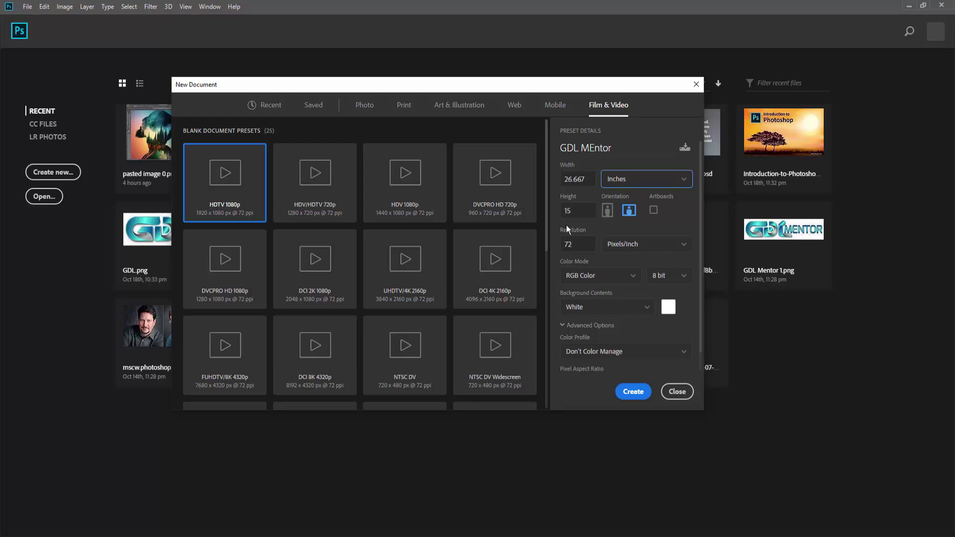
pyautogui.click(589, 180)
pyautogui.write('5')
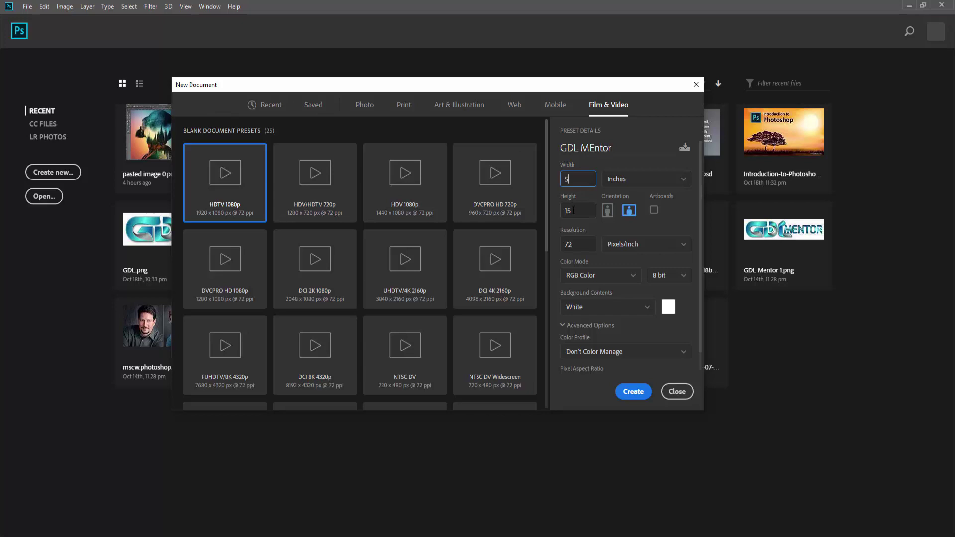
# - Set the document size to 3 inches wide by 5 inches tall
pyautogui.press('Tab')
pyautogui.click(629, 210)
pyautogui.press('Tab')
pyautogui.write('3')
pyautogui.press('Tab')
pyautogui.click(598, 222)
# - Try landscape orientation, return to portrait 3×5, then select the 72 resolution value
pyautogui.click(630, 216)
pyautogui.click(607, 211)
pyautogui.doubleClick(579, 244)
# - Enter 300 as the document resolution
pyautogui.write('300')
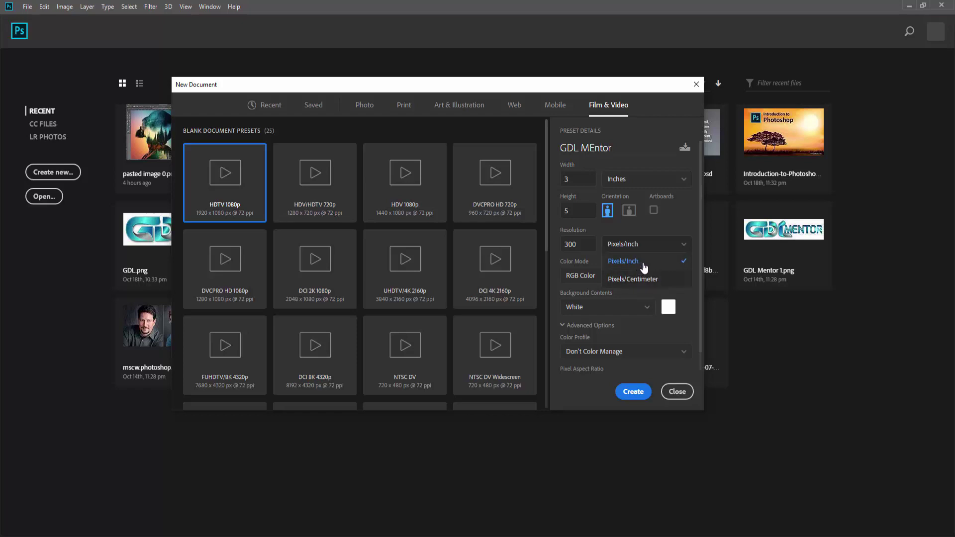
# - Confirm Pixels/Inch as the resolution unit and view the available color modes
pyautogui.click(642, 268)
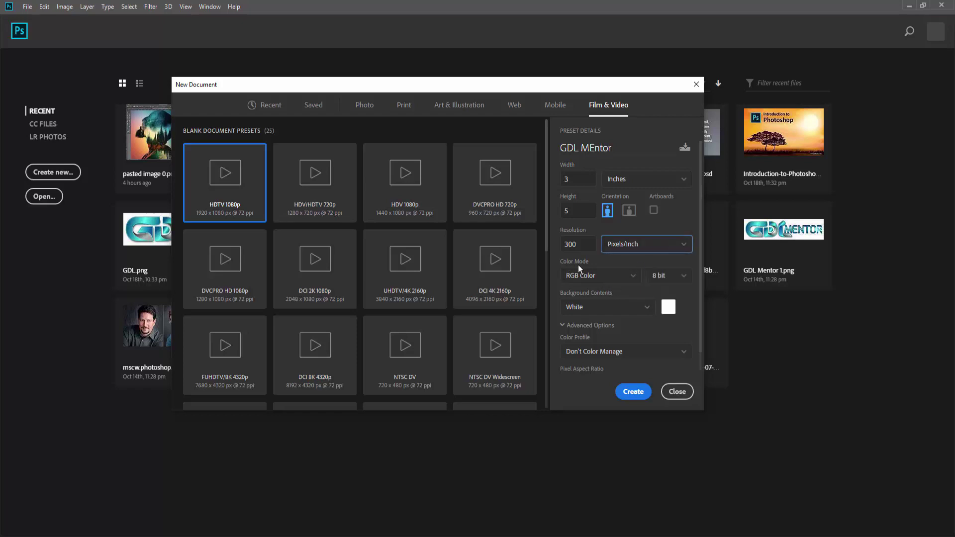
pyautogui.click(622, 280)
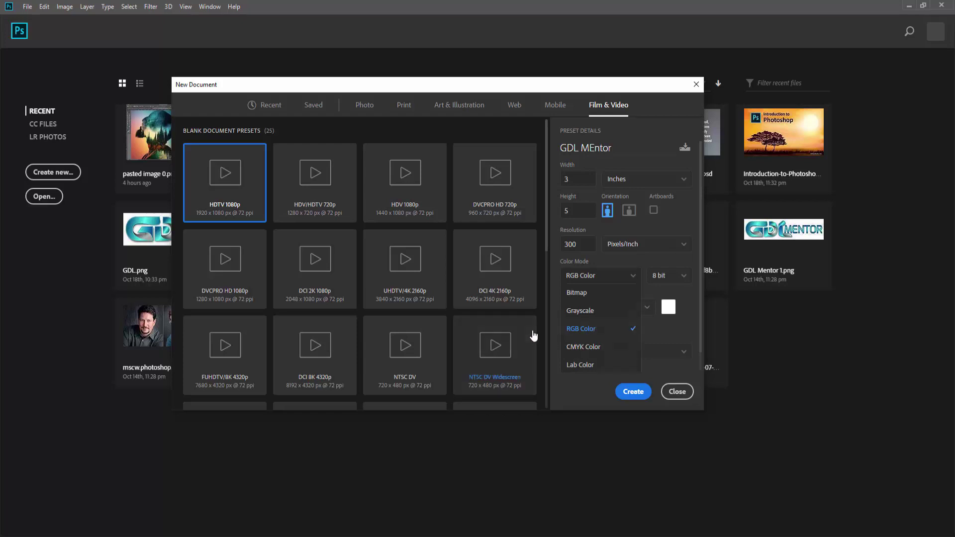
# - Leave the colour mode at RGB Color and show the 8, 16 and 32 bit depth options
pyautogui.click(596, 327)
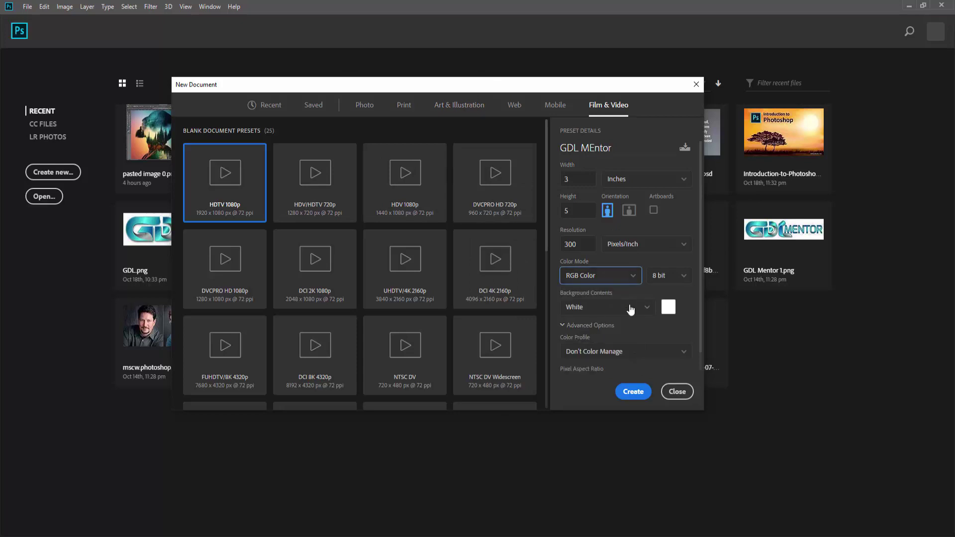
pyautogui.click(684, 276)
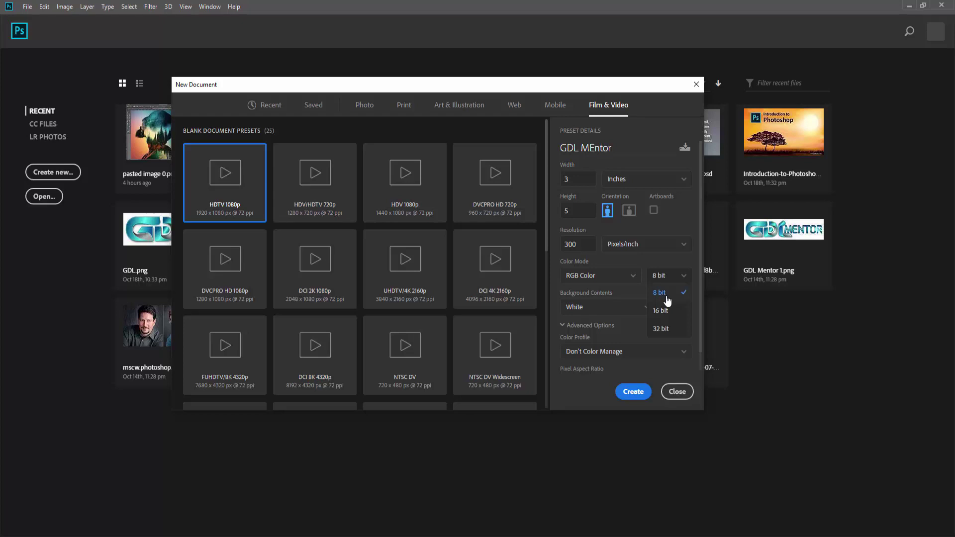
# - Keep 8 bit depth and list the White, Black and Background Color background options
pyautogui.click(667, 294)
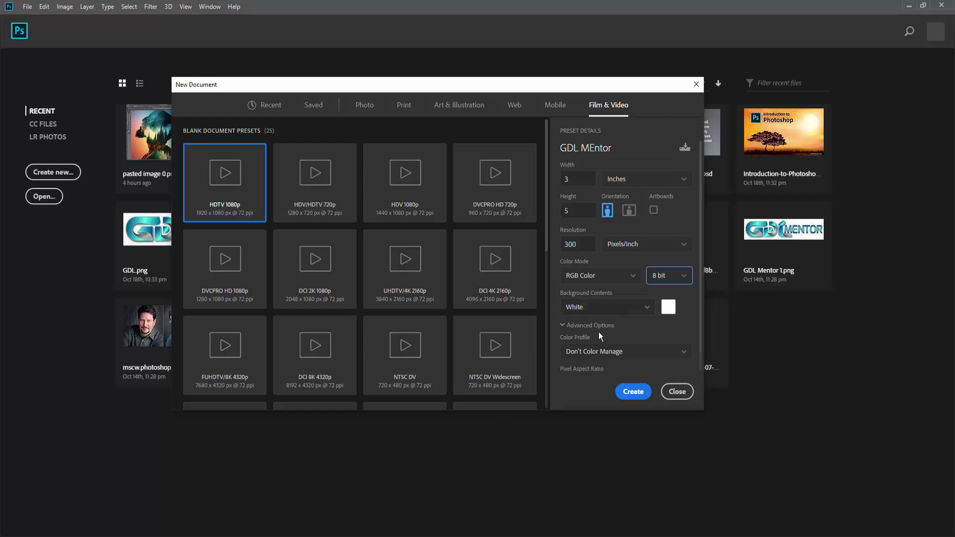
pyautogui.click(638, 307)
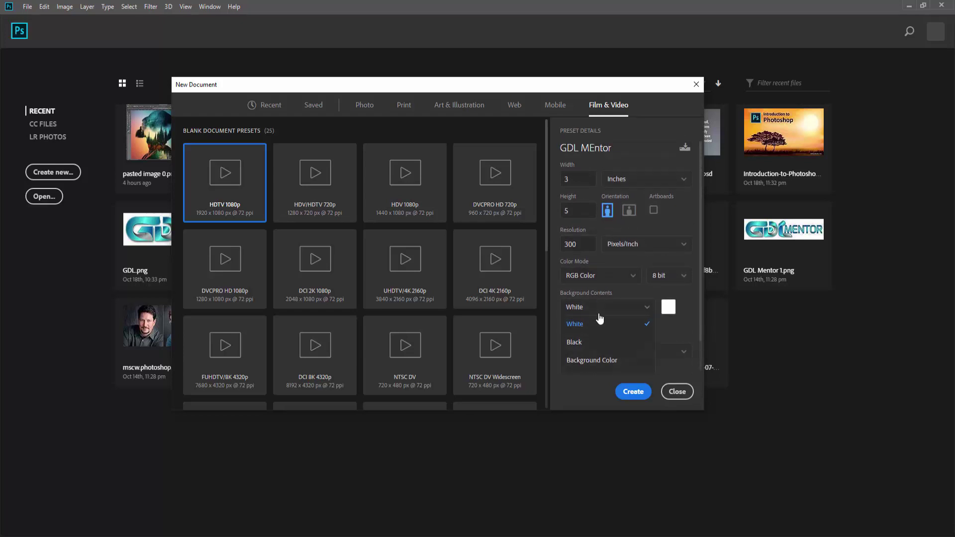
# - Try a custom bluish background colour, then set Background Contents back to White
pyautogui.scroll(-1, 601, 330)
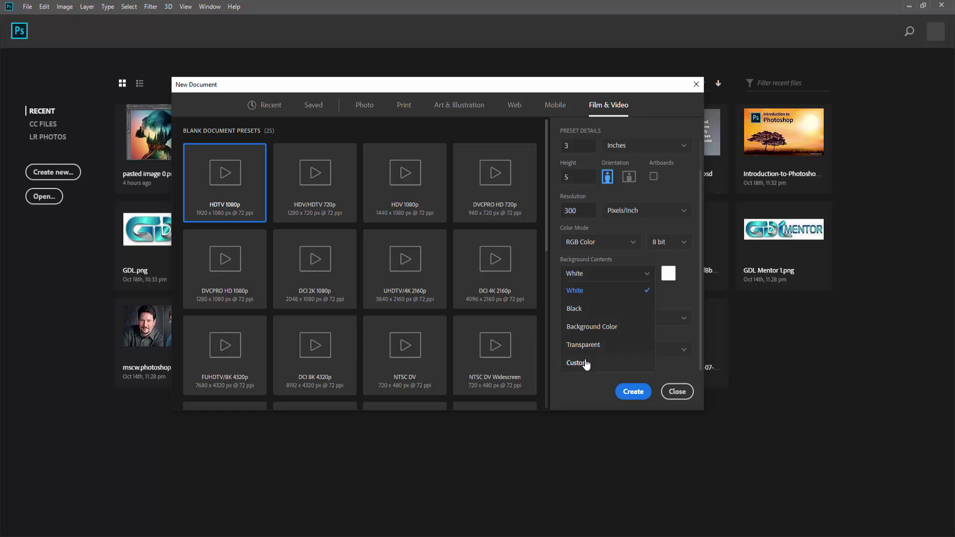
pyautogui.click(586, 364)
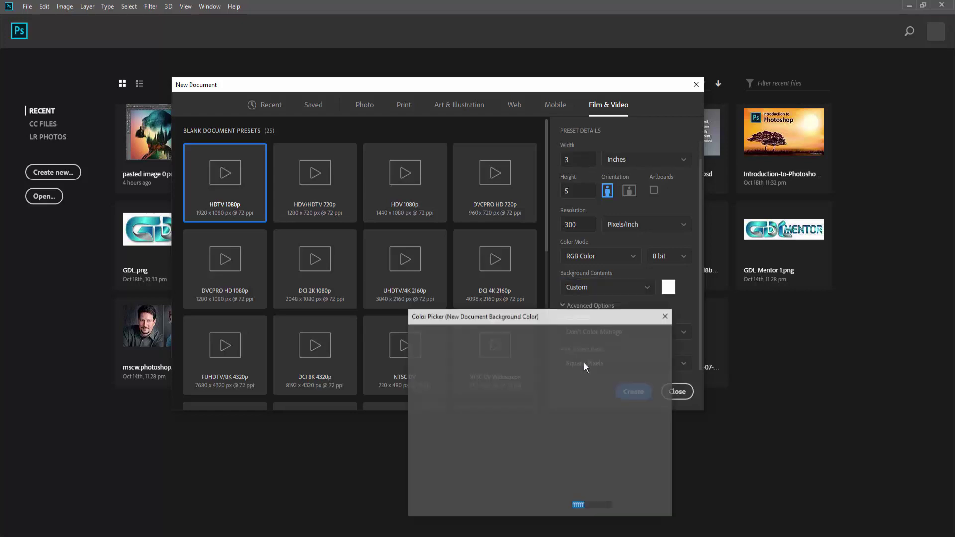
pyautogui.moveTo(550, 353)
pyautogui.mouseDown()
pyautogui.moveTo(554, 441)
pyautogui.moveTo(555, 361)
pyautogui.moveTo(555, 401)
pyautogui.mouseUp()
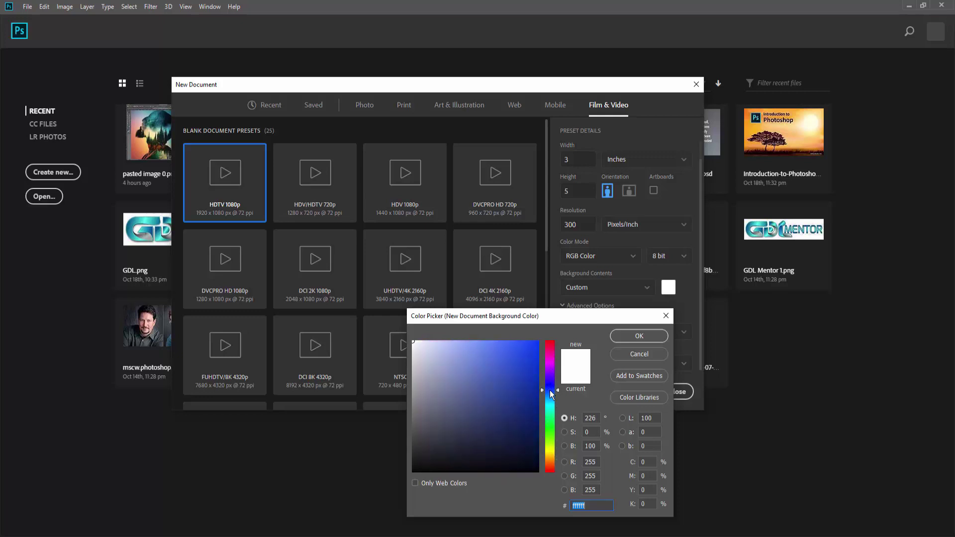
pyautogui.click(666, 316)
pyautogui.click(651, 289)
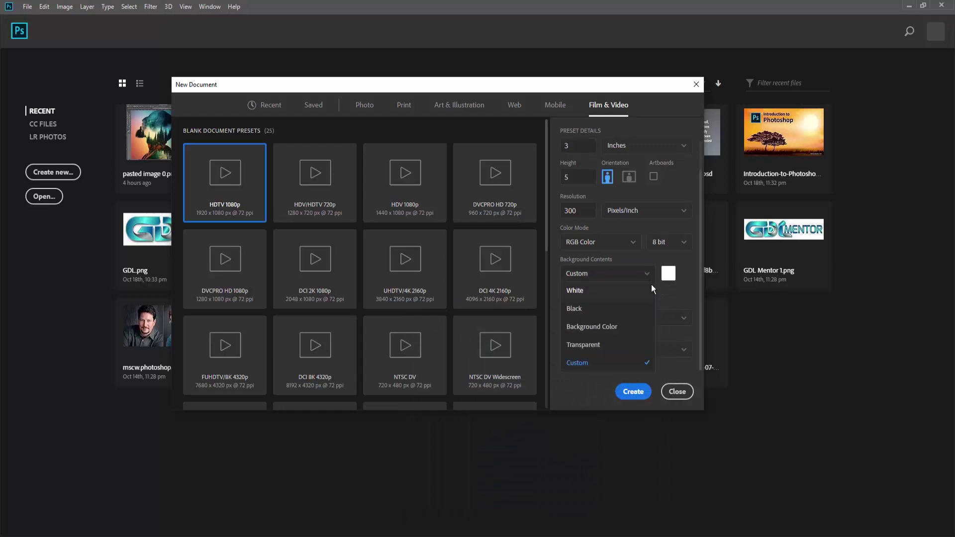
pyautogui.click(600, 296)
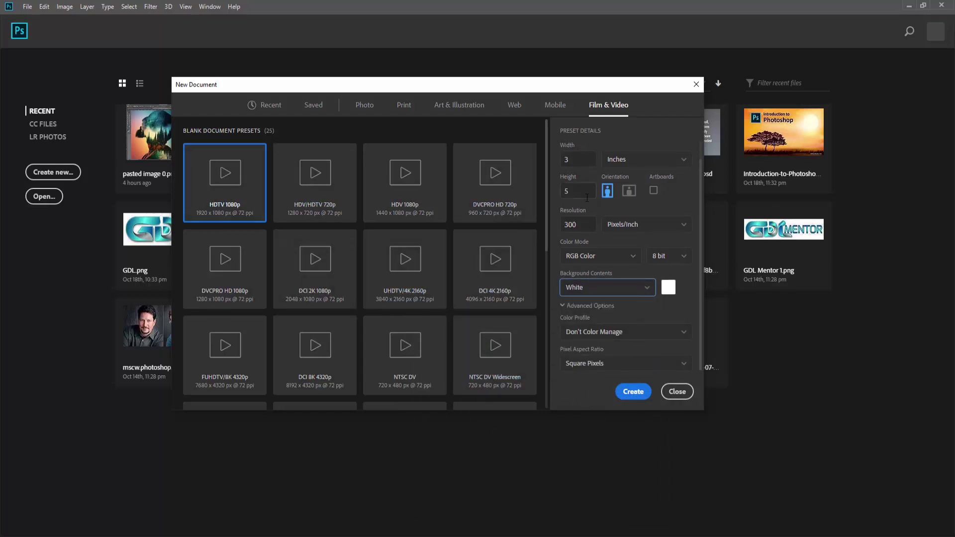
pyautogui.click(637, 340)
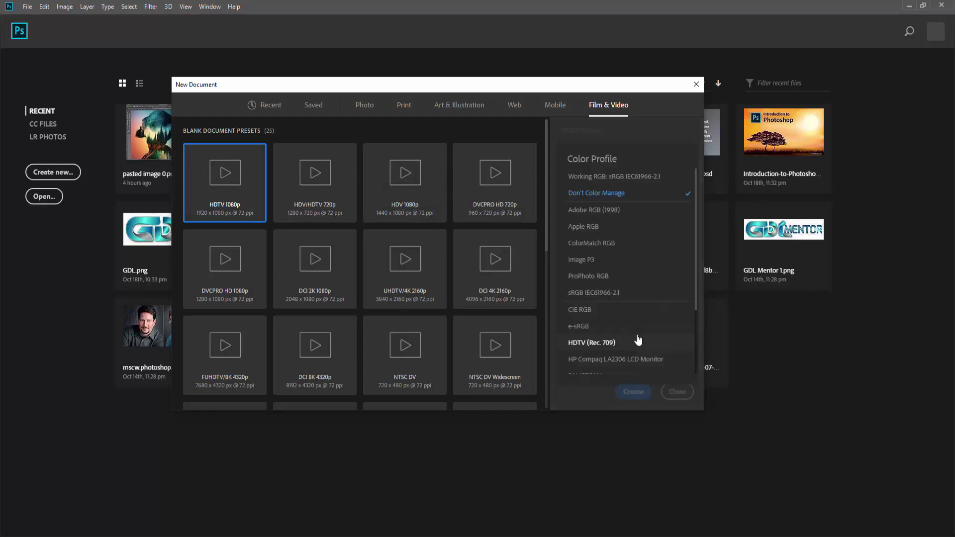
pyautogui.click(603, 196)
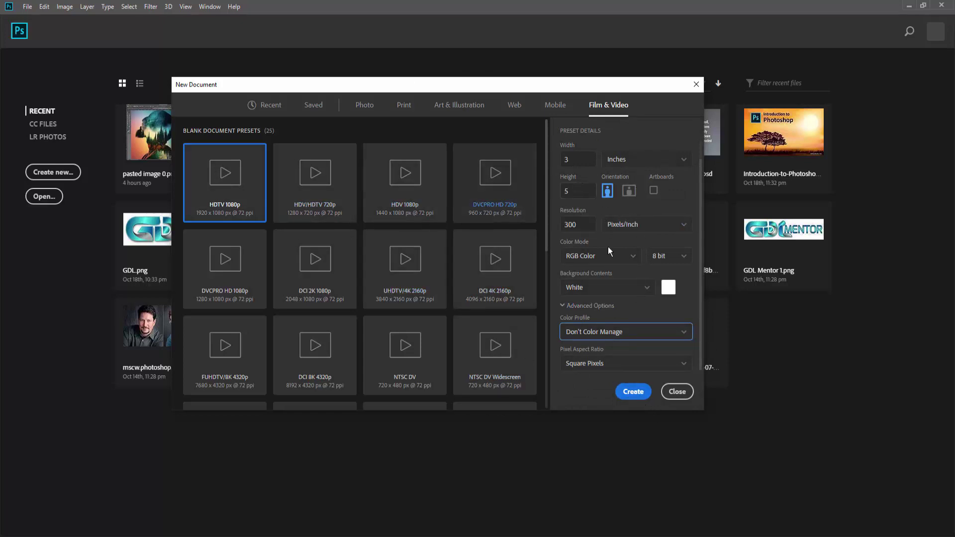
# - Create the white 3×5-inch, 300 ppi GDL MEntor document
pyautogui.click(632, 393)
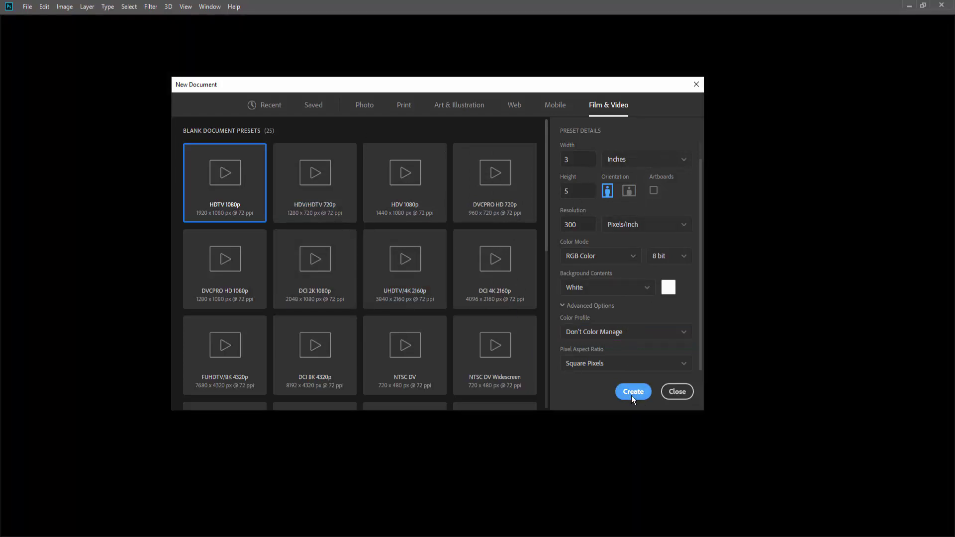